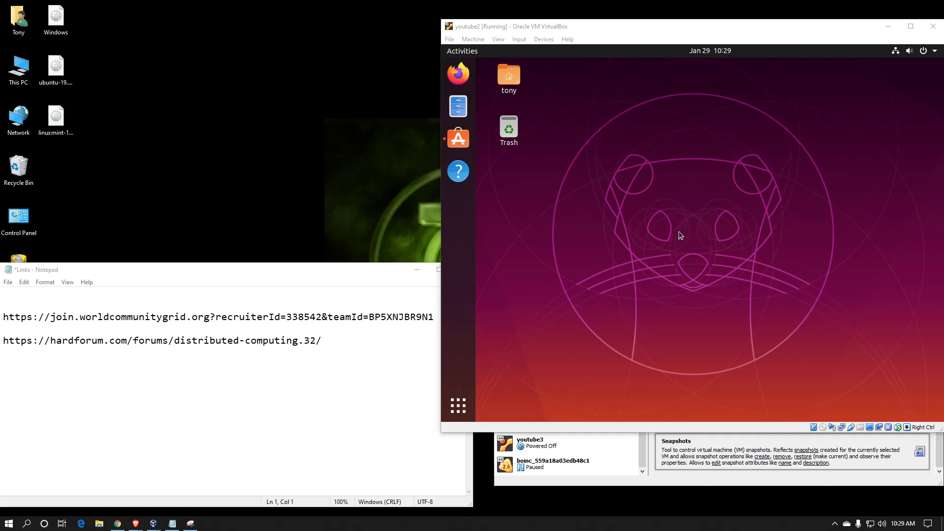
- Focus the running Ubuntu virtual machine window in VirtualBox
click(664, 240)
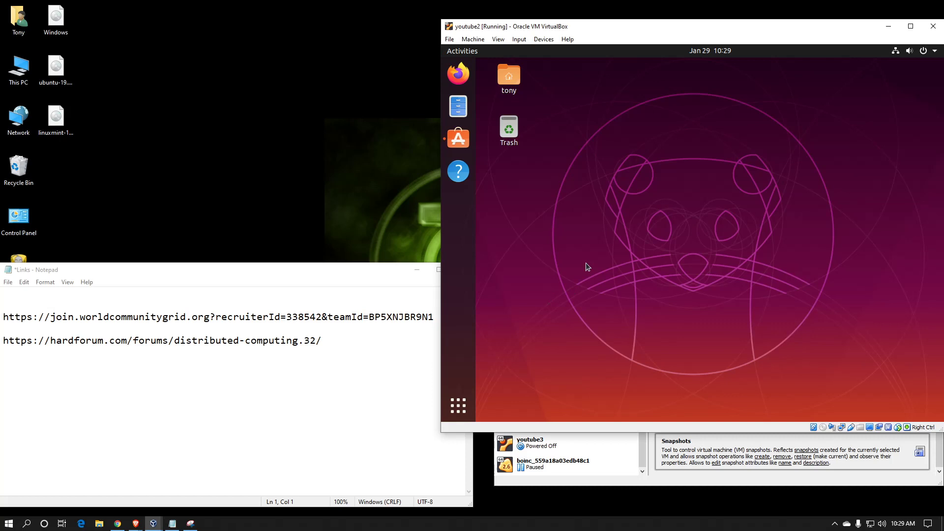
- Search Ubuntu Software for 'boinc'
click(461, 141)
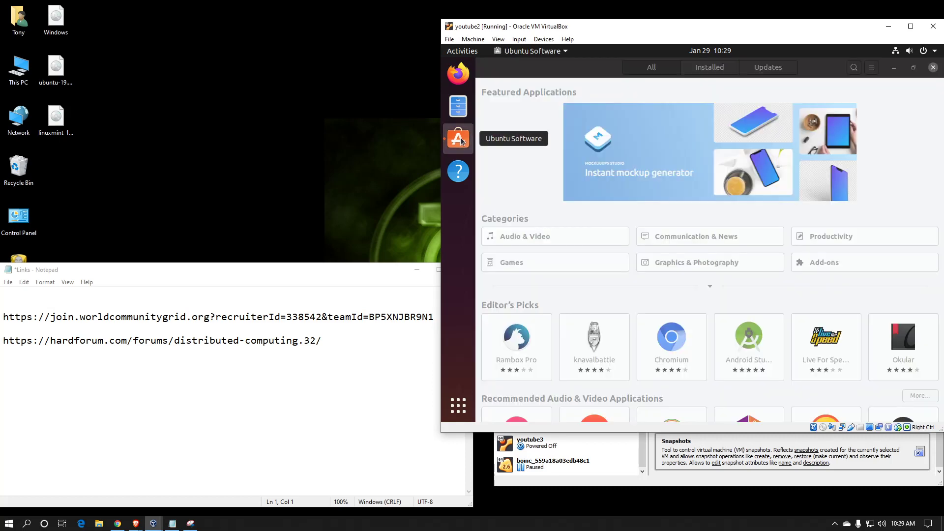
click(852, 67)
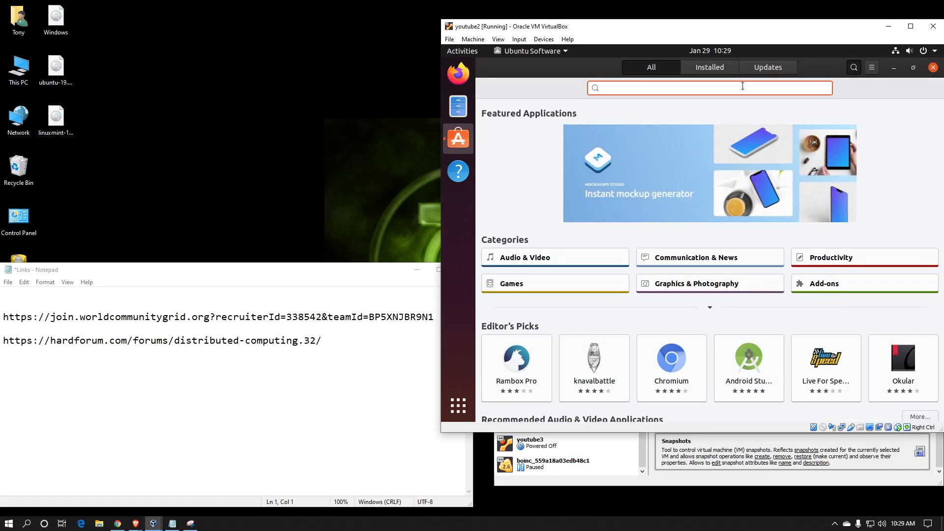
text(boinc)
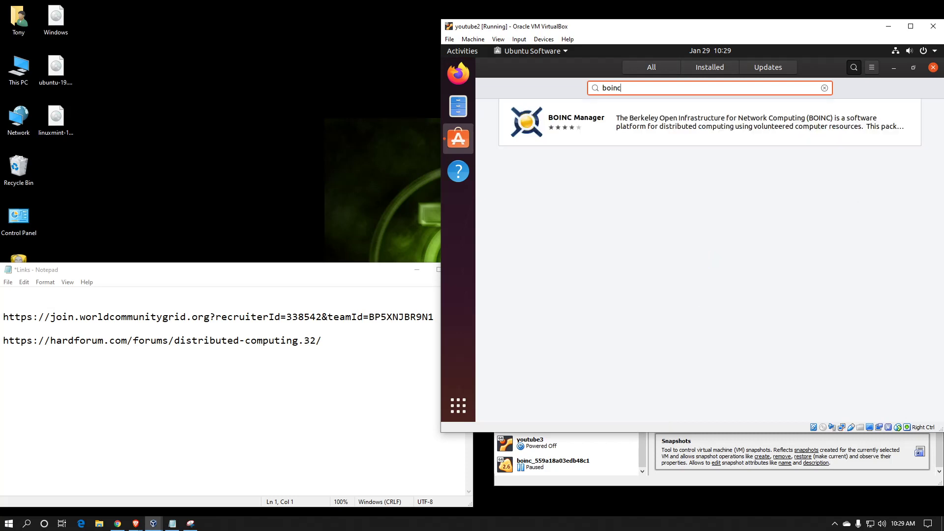
- Install BOINC Manager 7.16.3, authorising with the user's password
click(749, 116)
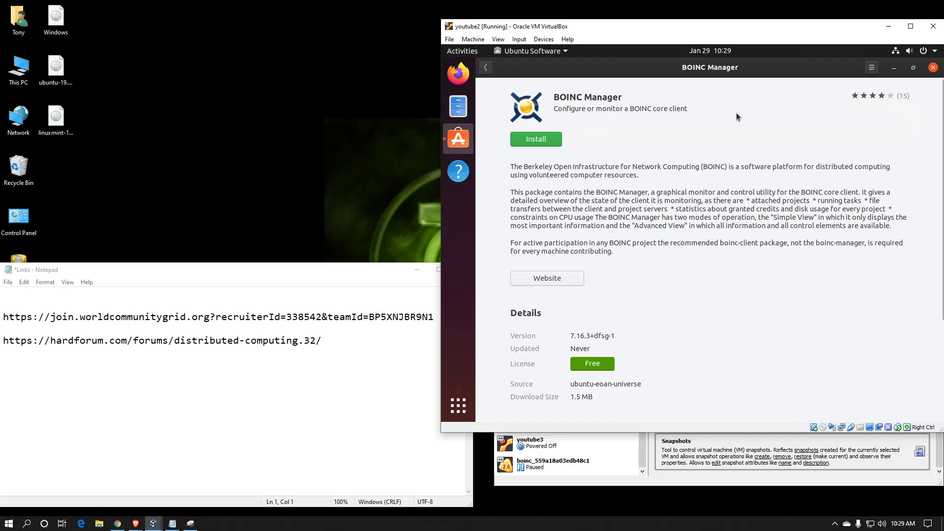
click(537, 140)
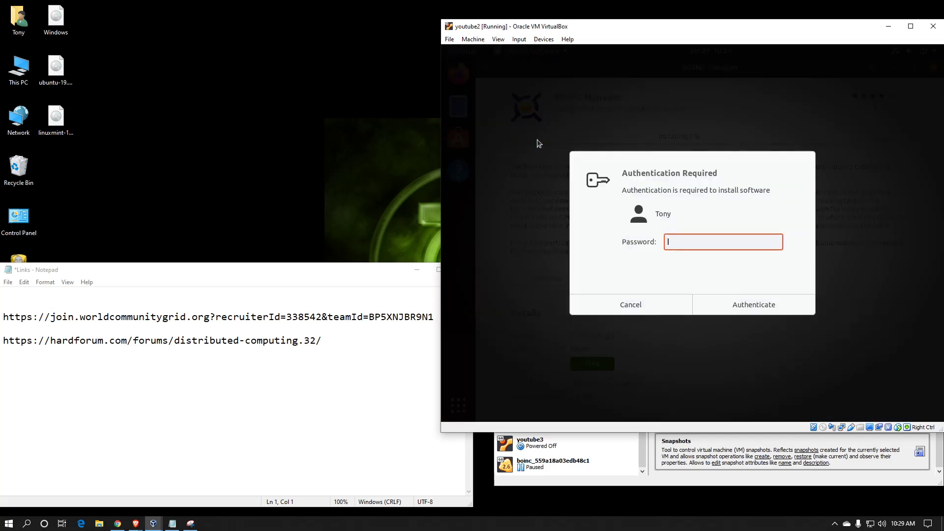
text(*********)
key(Return)
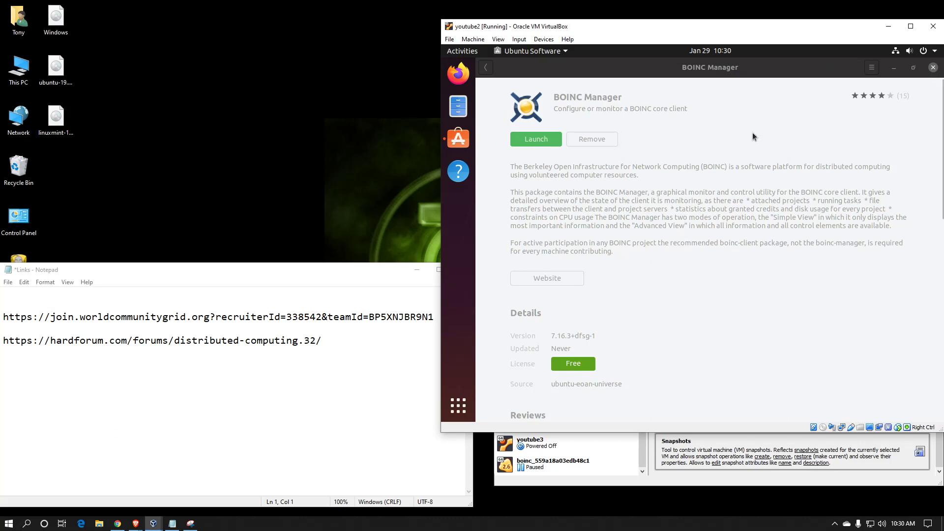
- Close Ubuntu Software and launch BOINC Manager from the applications grid
click(932, 67)
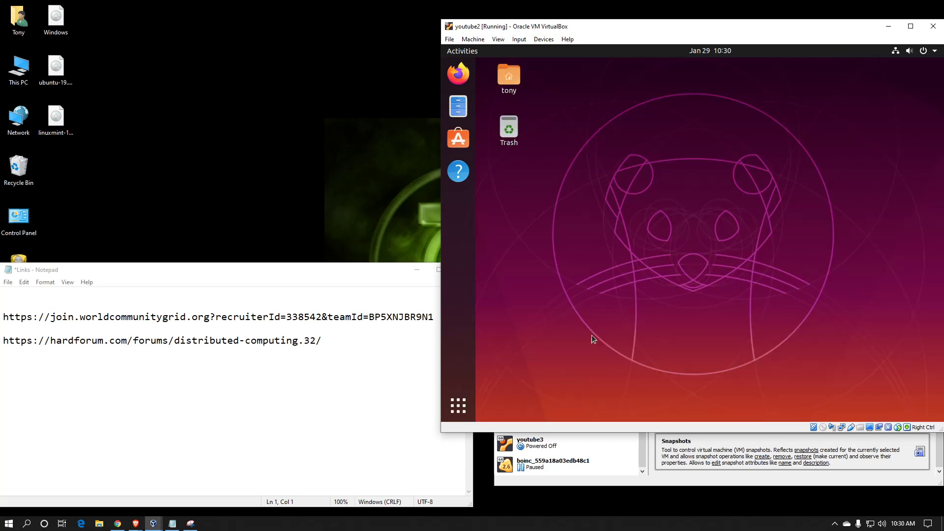
click(456, 409)
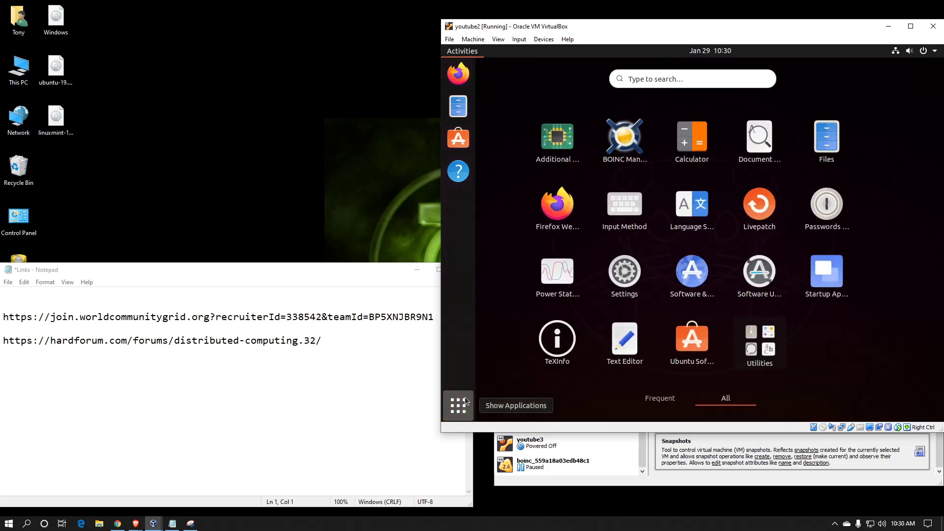
click(625, 142)
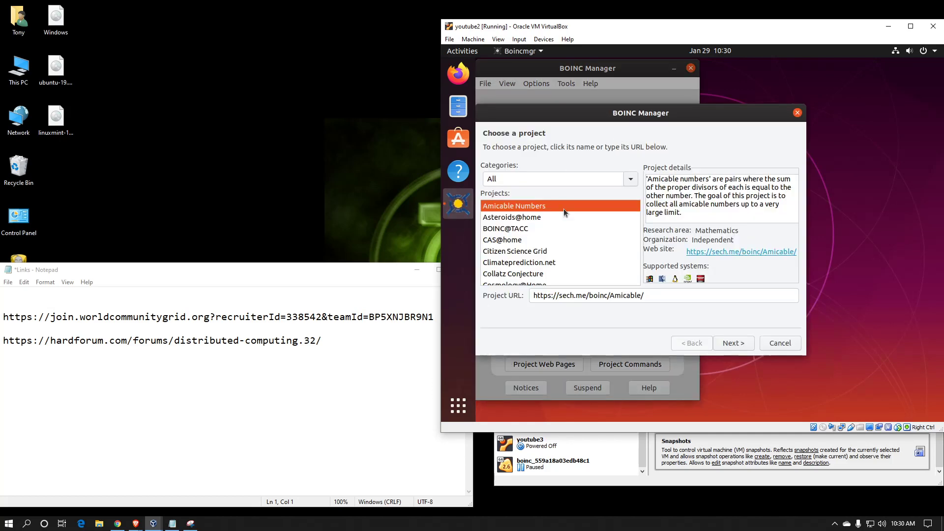
- Choose World Community Grid from the wizard's project list
scroll(574, 238, down, 10)
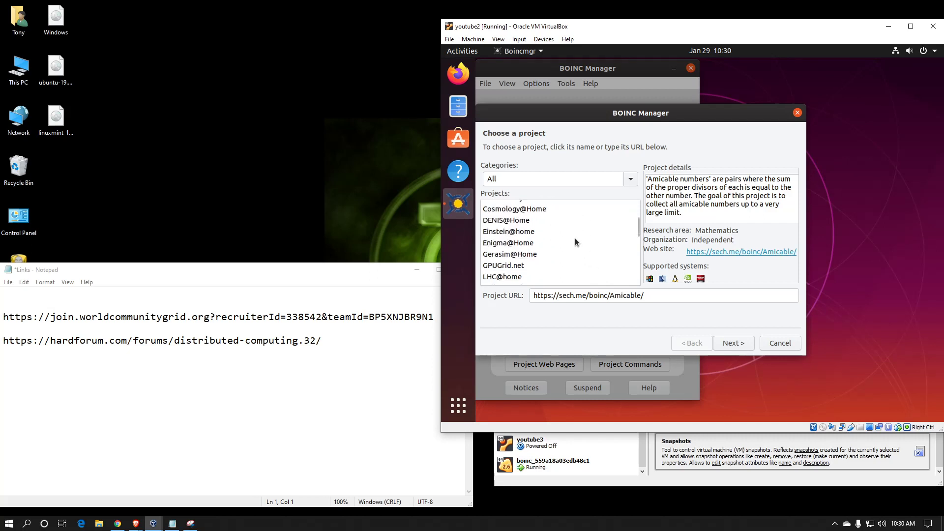
scroll(575, 238, down, 2)
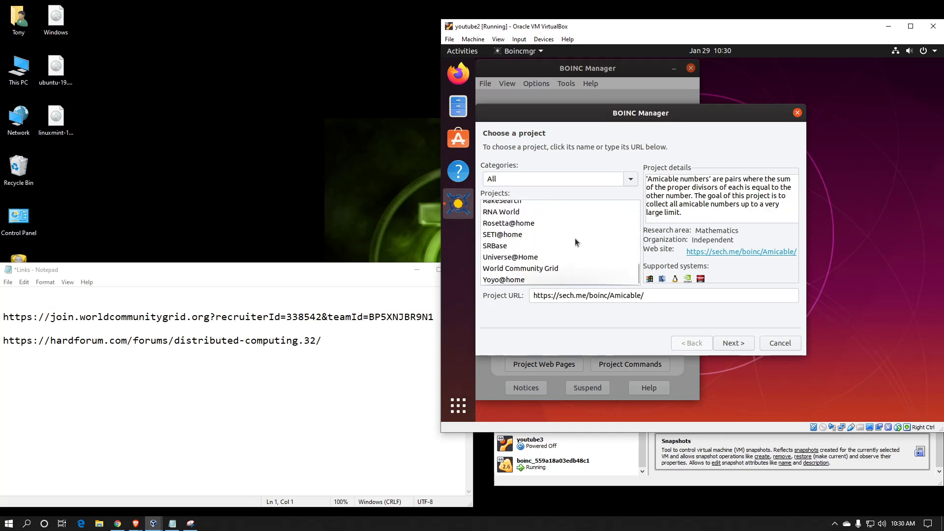
click(549, 270)
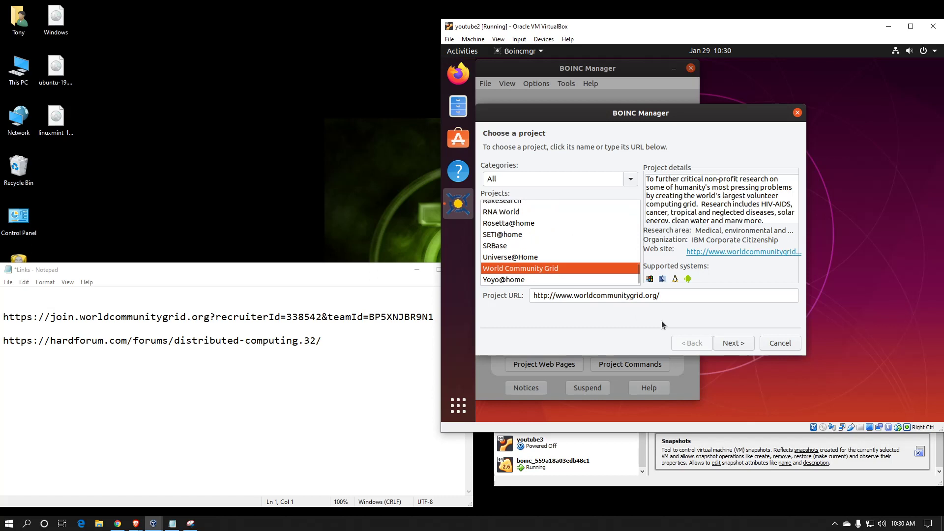
- Agree to World Community Grid's terms of use and advance to account identification
click(724, 343)
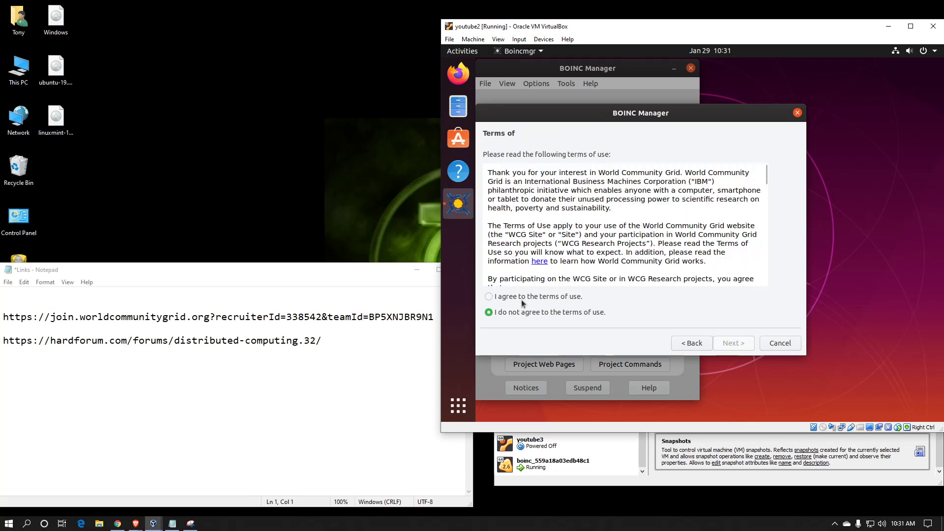
click(522, 299)
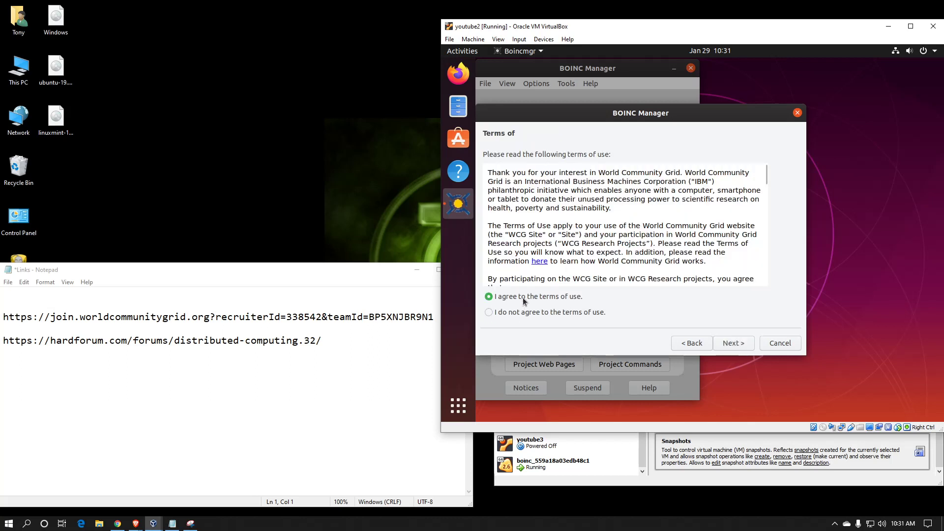
click(732, 343)
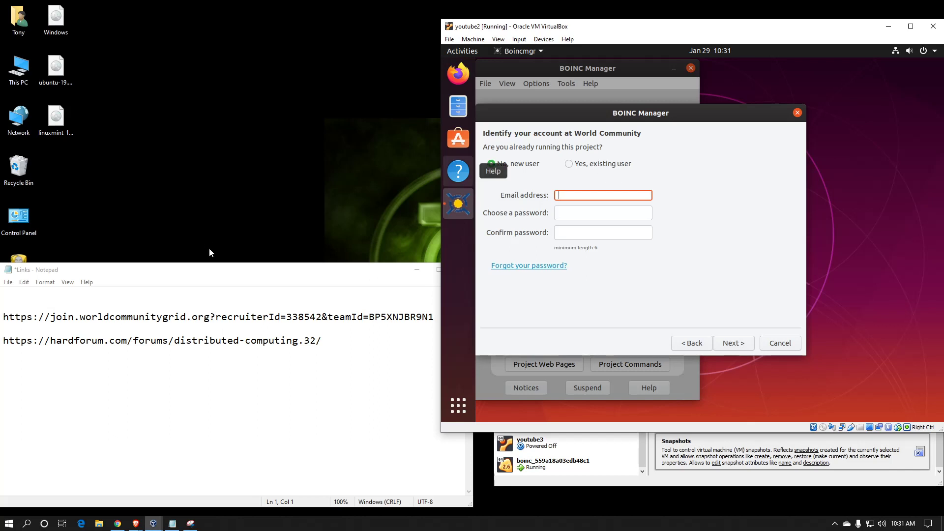
- Highlight the World Community Grid team join link in the Notepad Links file
click(124, 292)
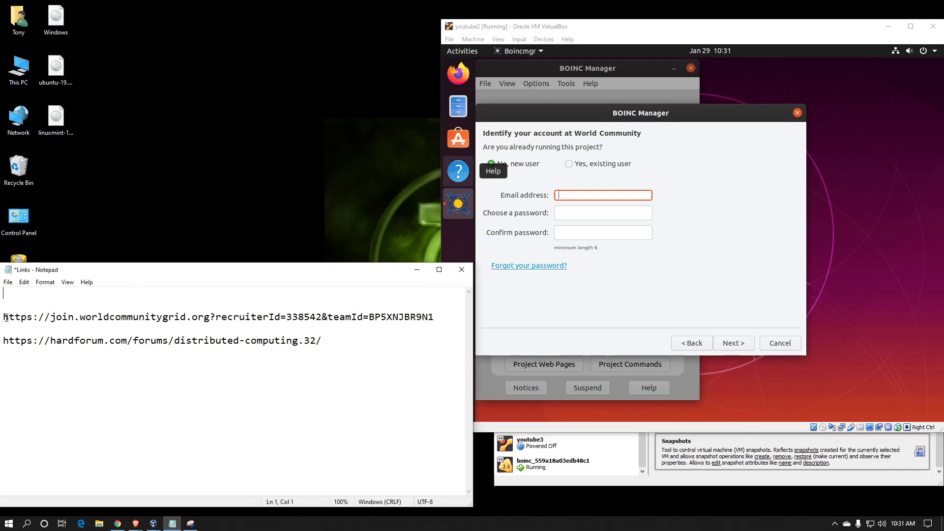
drag(4, 317, 280, 324)
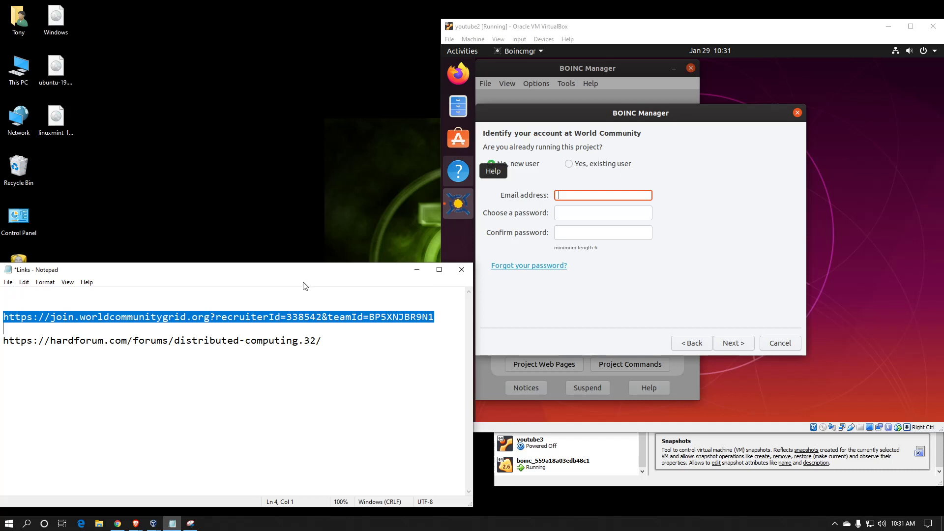
- Log in as an existing user with the account's e-mail address and password
click(587, 163)
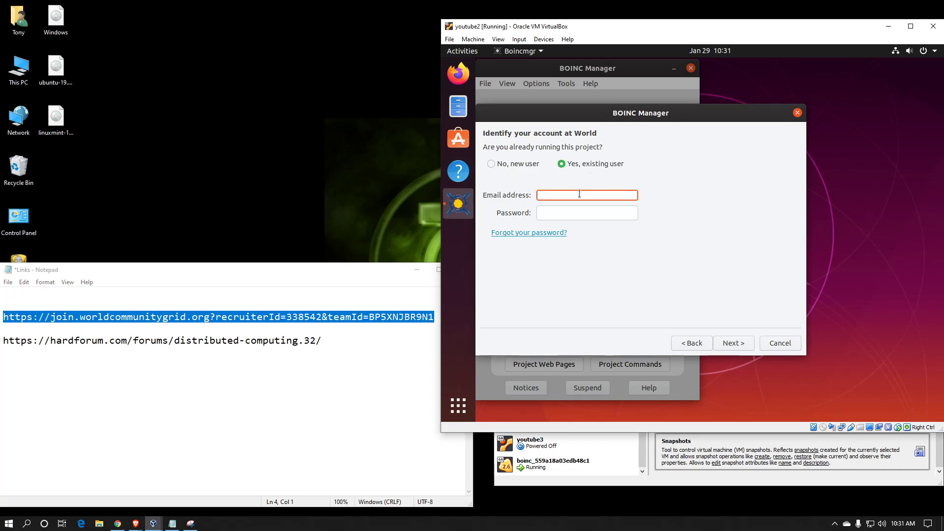
key(Tab)
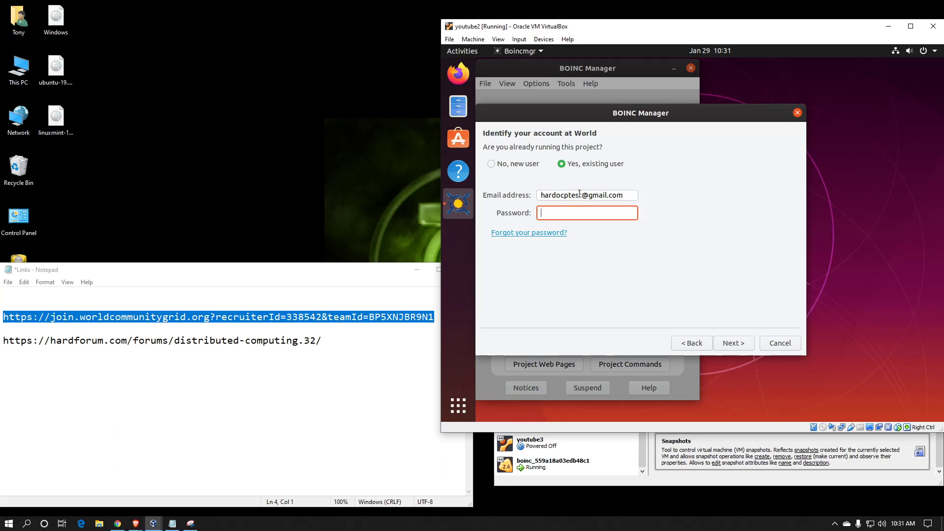
text(•••••••)
key(Return)
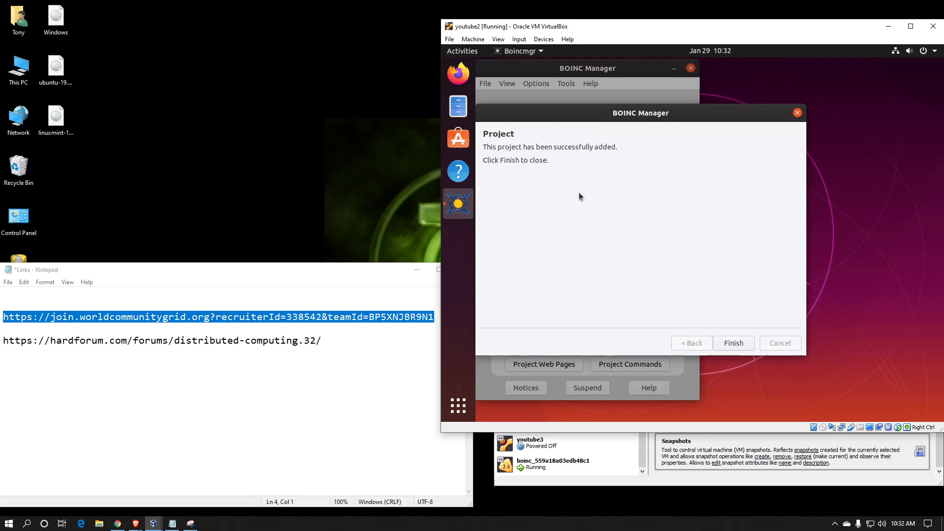
- Dismiss the success page, switch to Advanced View and maximize the window
click(735, 343)
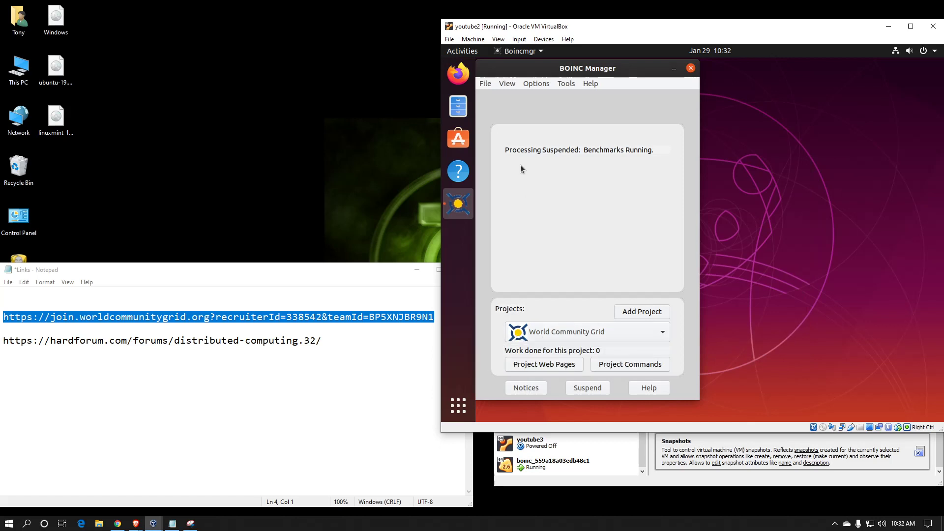
click(509, 87)
click(512, 105)
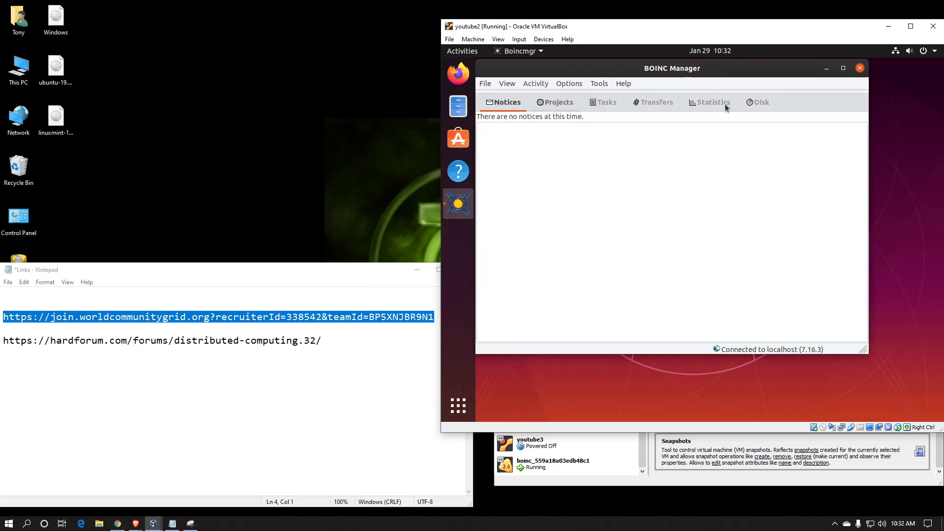
click(843, 68)
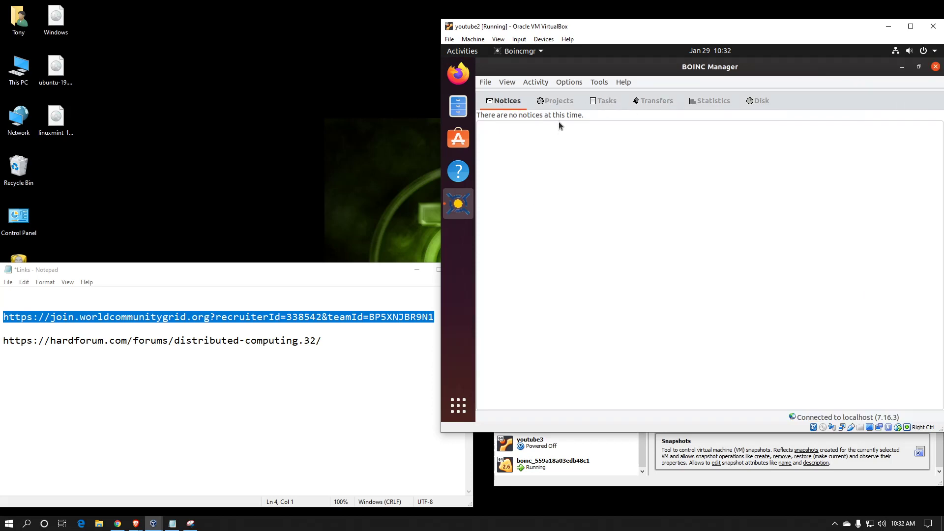
- Browse the Projects, Tasks, Transfers, Statistics and Disk tabs, ending on Tasks
click(559, 101)
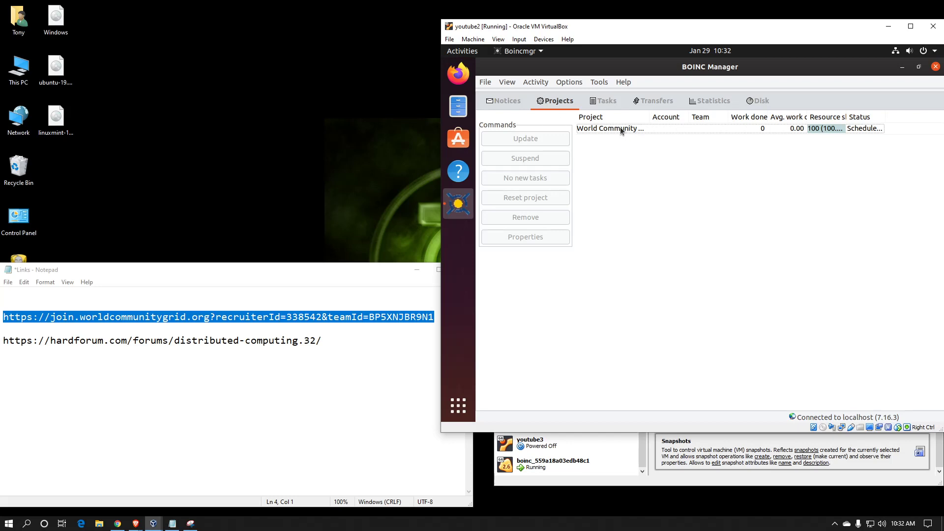
click(601, 106)
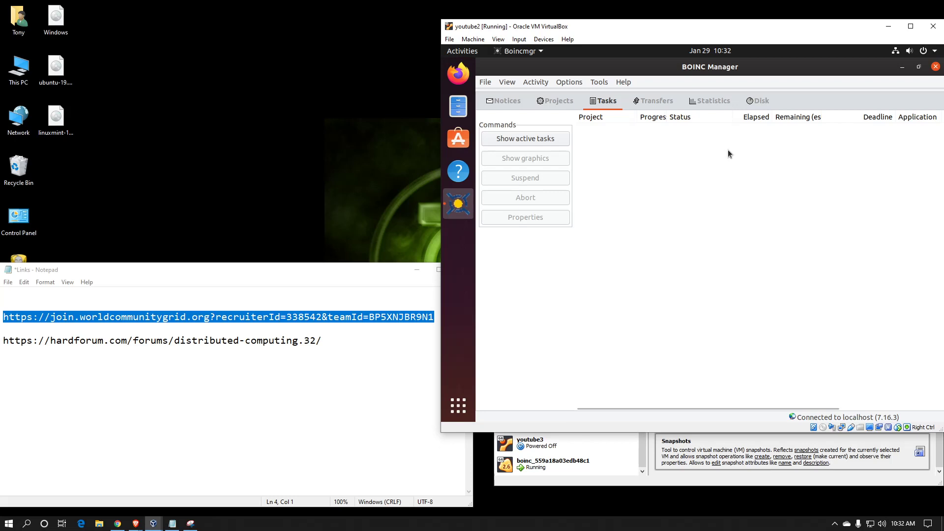
click(655, 104)
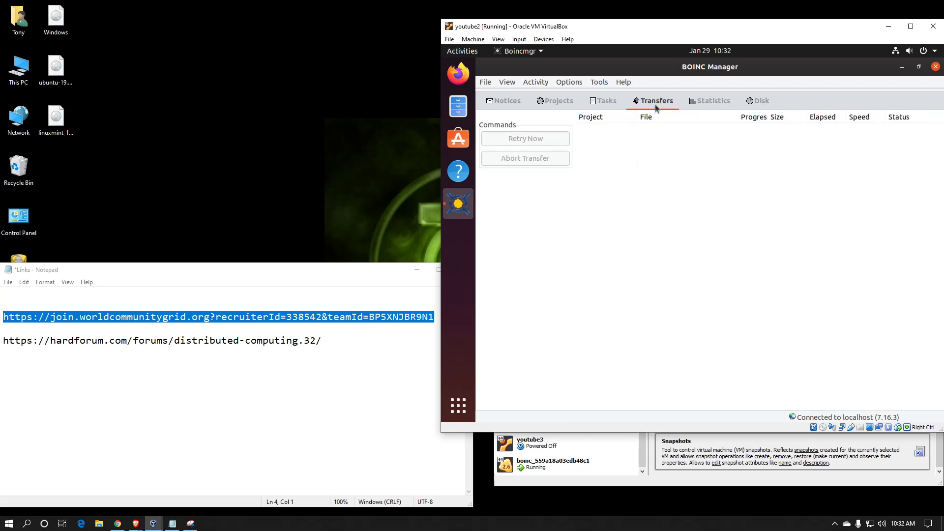
click(702, 102)
click(759, 103)
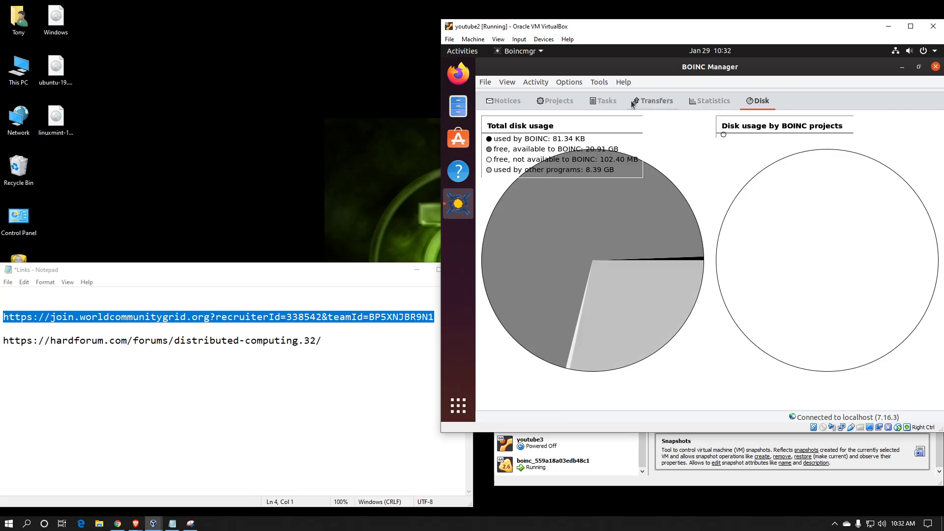
click(593, 104)
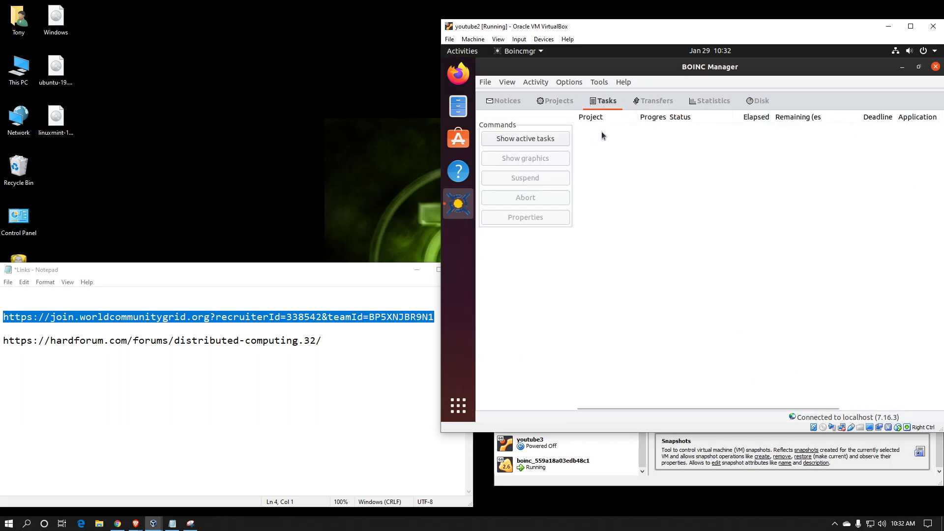
- Open Options > Computing preferences
click(569, 83)
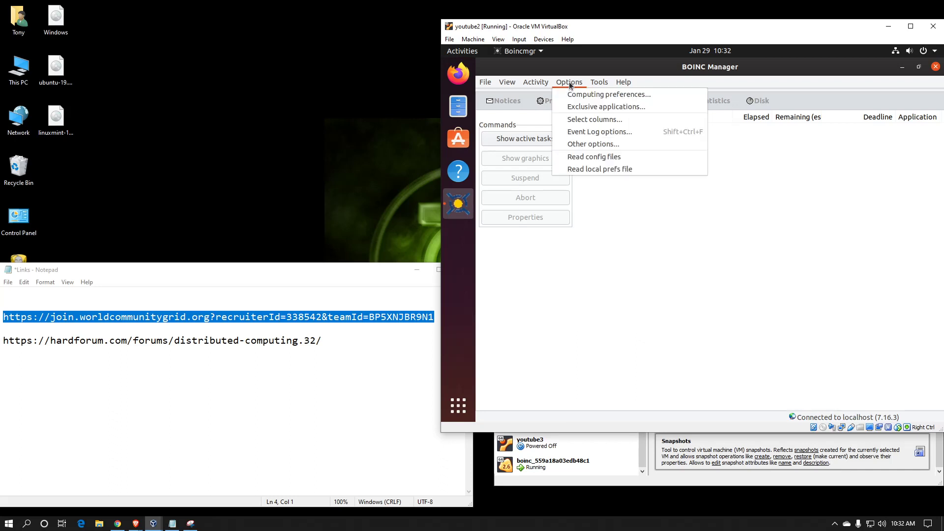
click(574, 95)
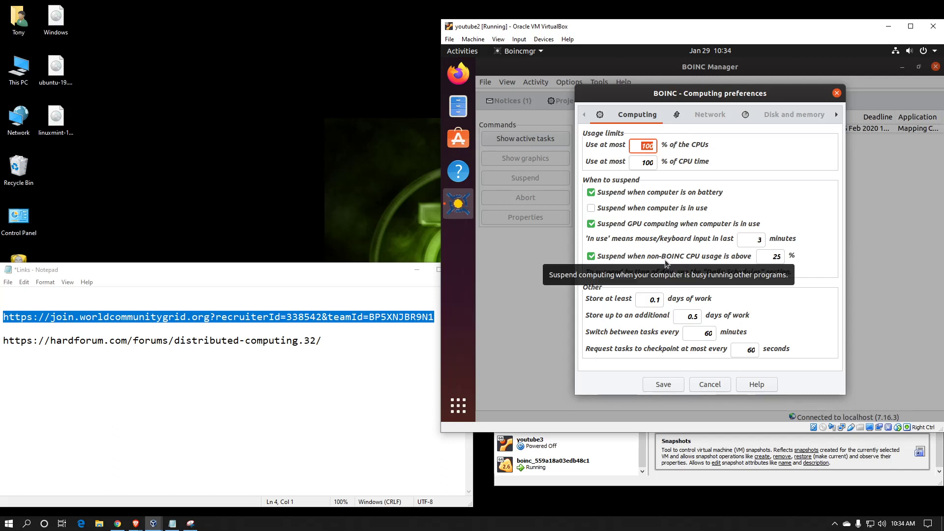
- Set 'Suspend when non-BOINC CPU usage is above' to 85 percent
double_click(770, 258)
key(shift+Tab)
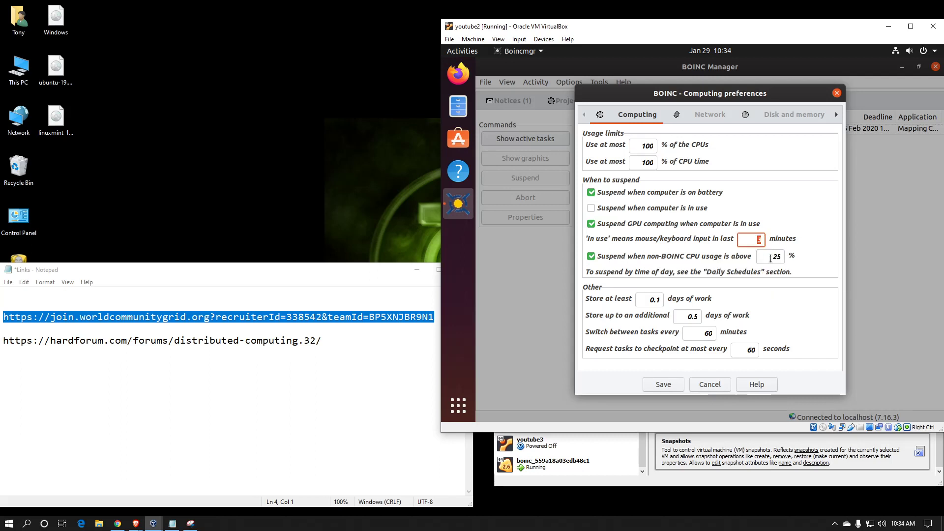
key(Tab)
text(85)
mouse_move(634, 311)
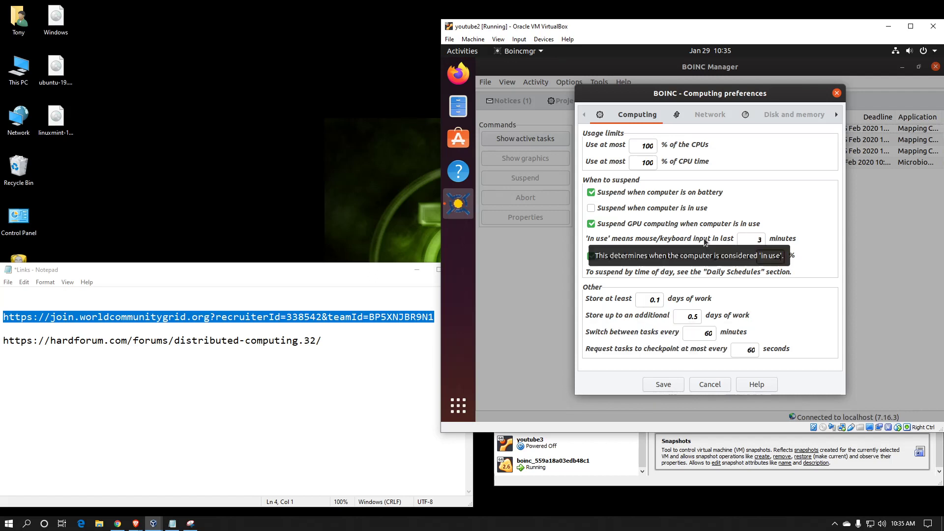
- Review the network preferences, then enable 'Leave non-GPU tasks in memory while suspended' under Disk and memory
click(707, 115)
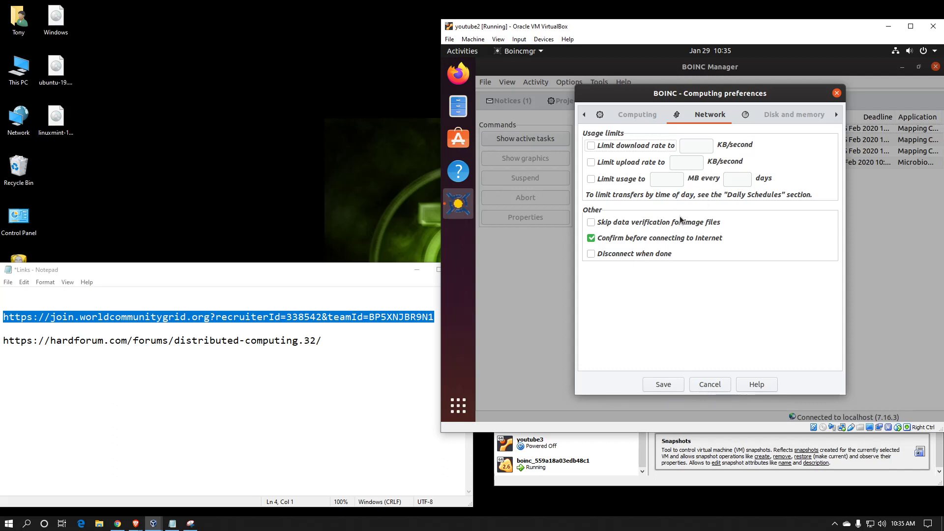
click(774, 119)
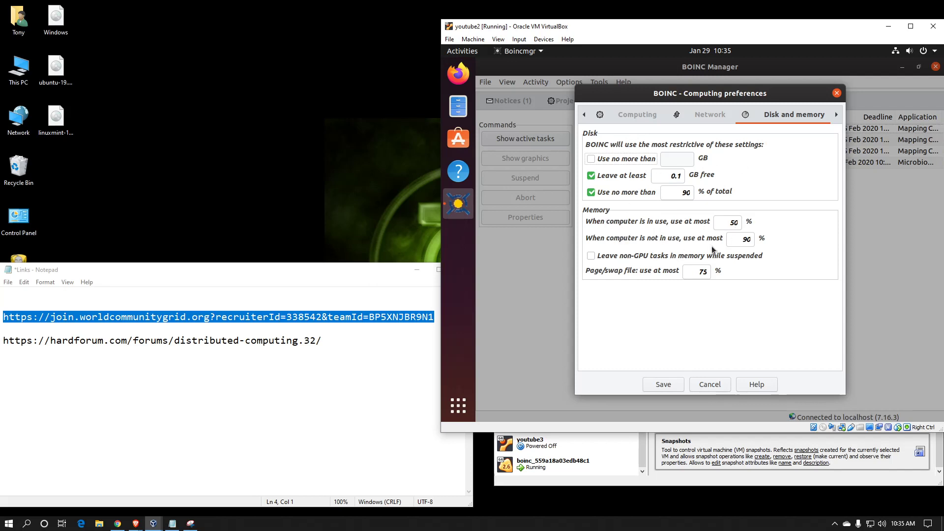
click(592, 257)
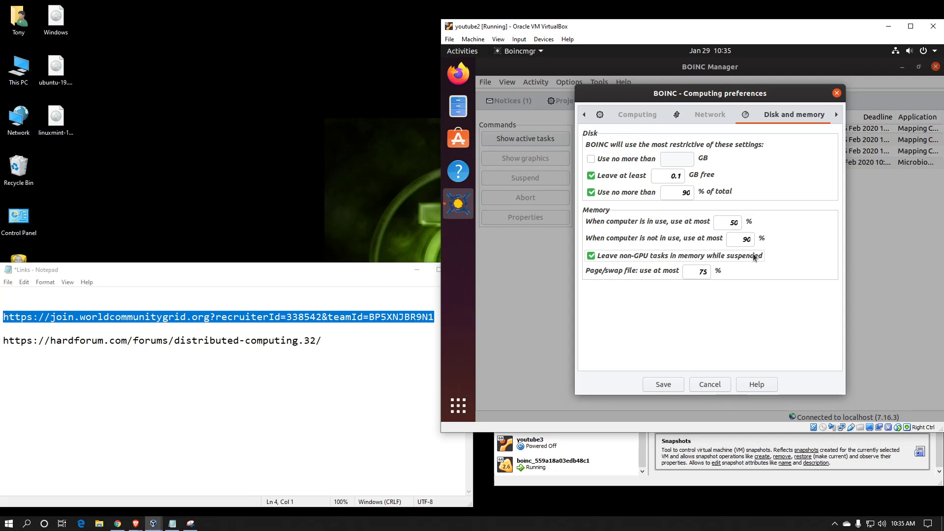
mouse_move(749, 256)
- Check that the daily schedules have no time windows, then save the computing preferences
click(837, 115)
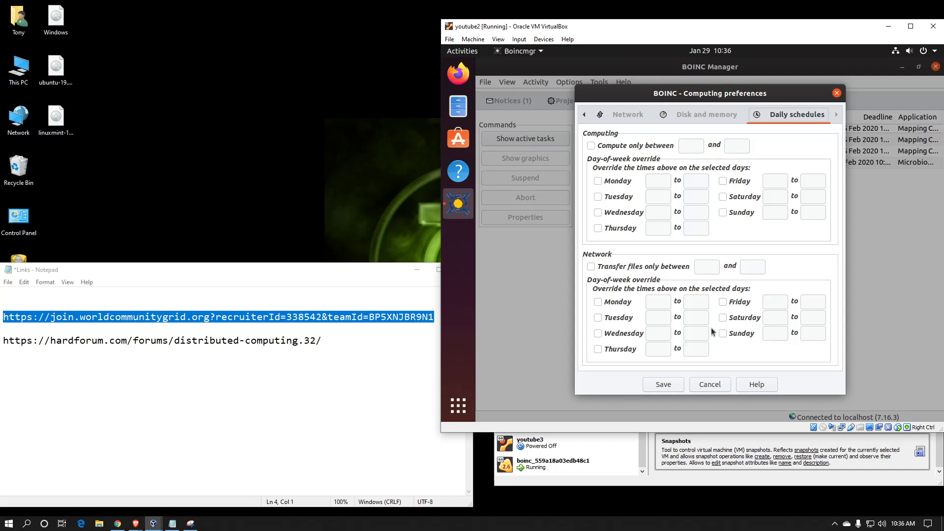
click(667, 384)
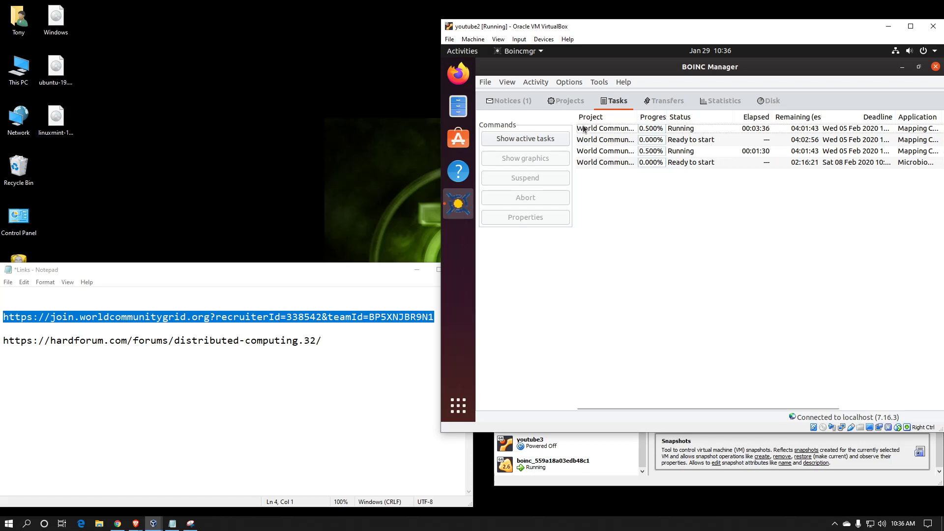
- Open the Tools menu to reach the Use account manager option
click(597, 82)
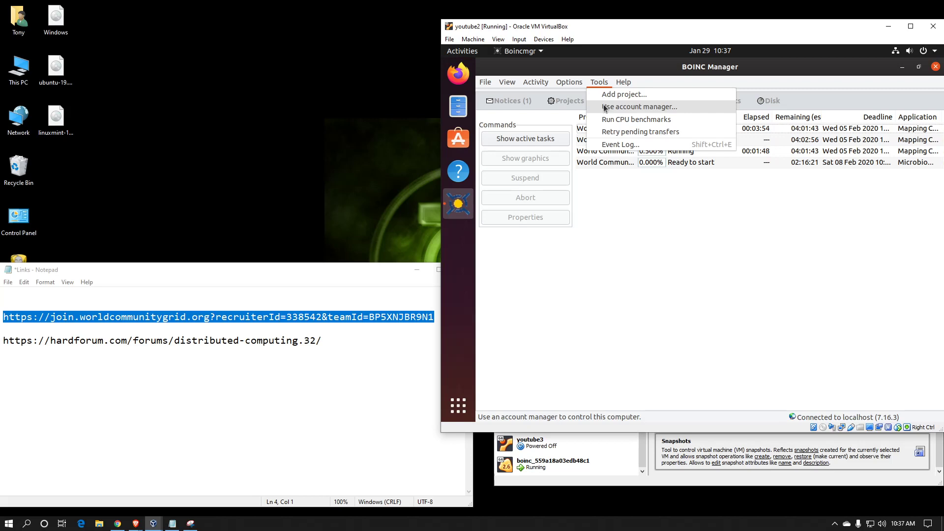
- Pick BAM! as the account manager, log in with the account's username and password, and finish setup
click(604, 109)
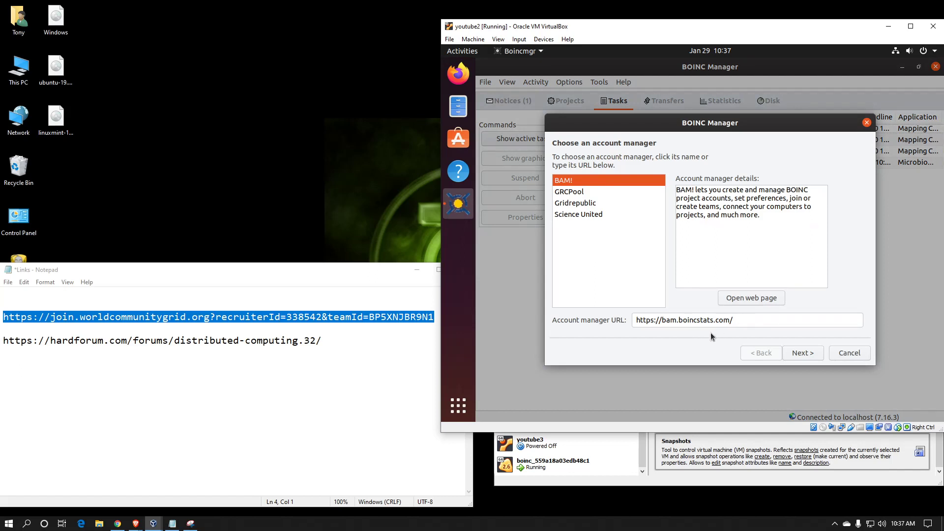
click(799, 356)
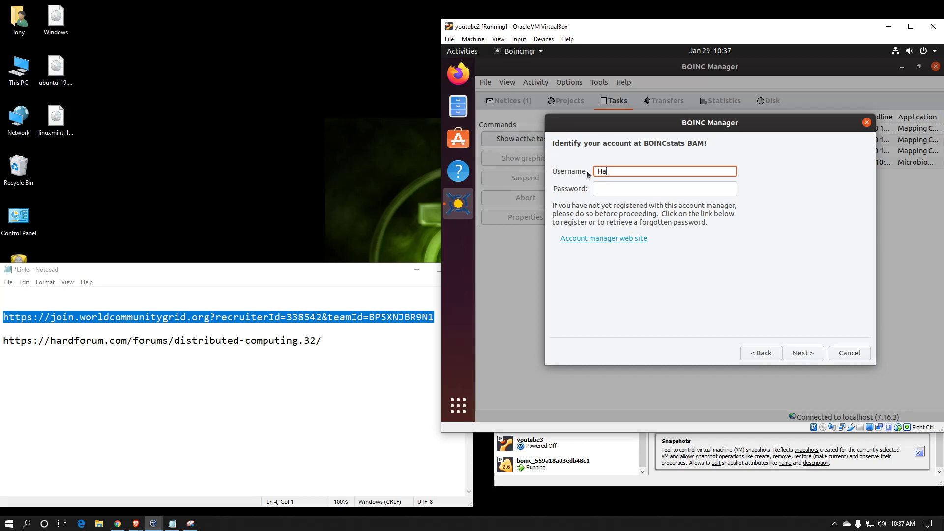
text(HardOCPtest)
key(Tab)
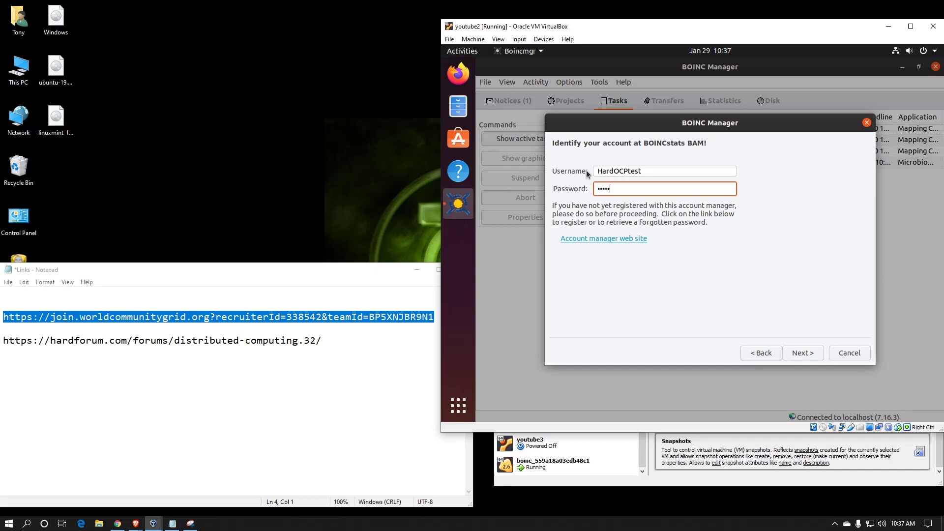
text(••••••••)
key(Return)
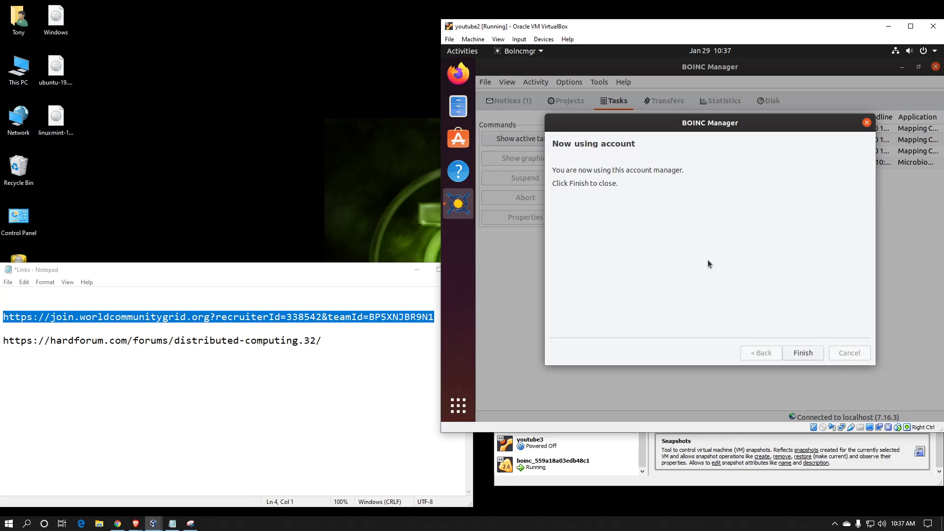
click(801, 354)
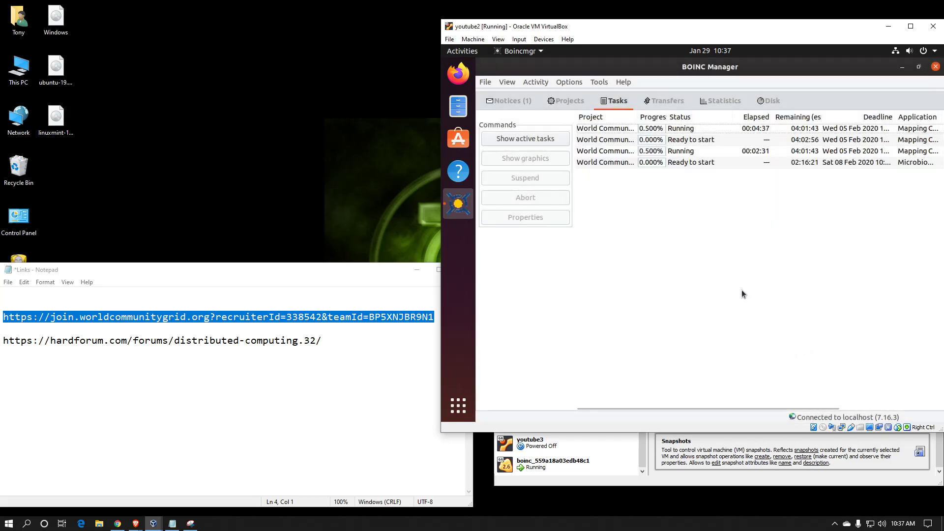
- Compare the Projects and Tasks lists to confirm GoofyxGrid@Home and WUProp@Home tasks are running
click(568, 102)
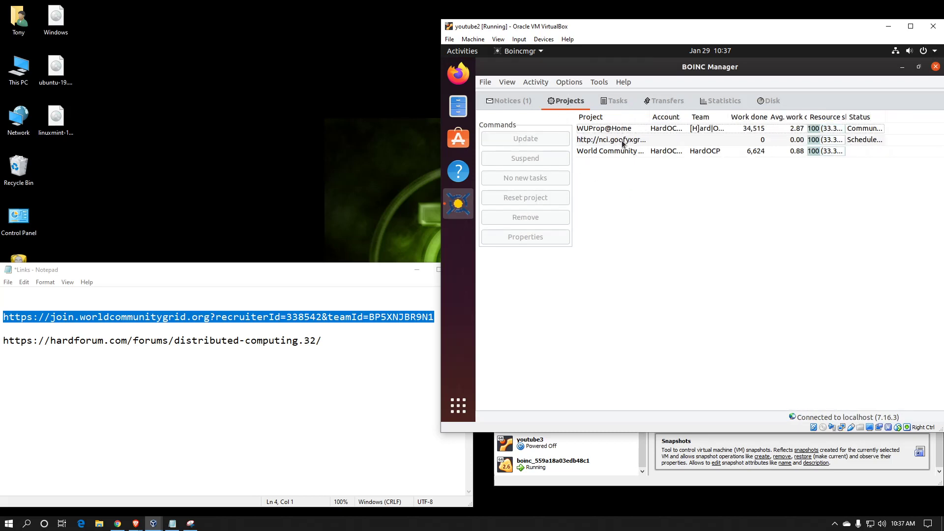
click(621, 105)
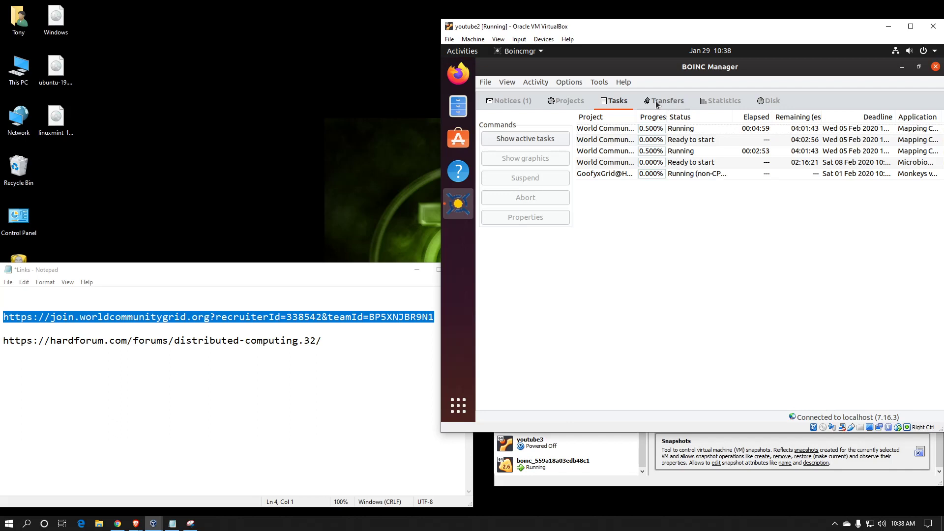
click(570, 103)
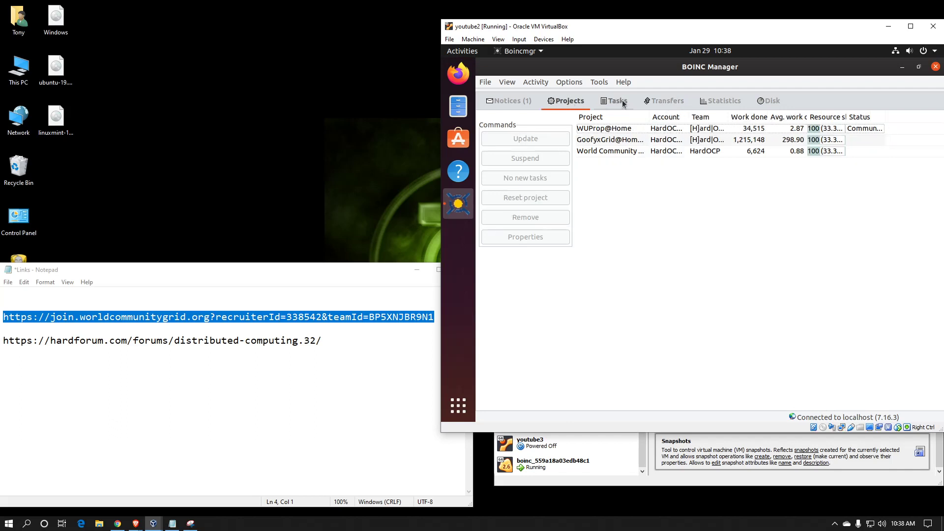
click(622, 101)
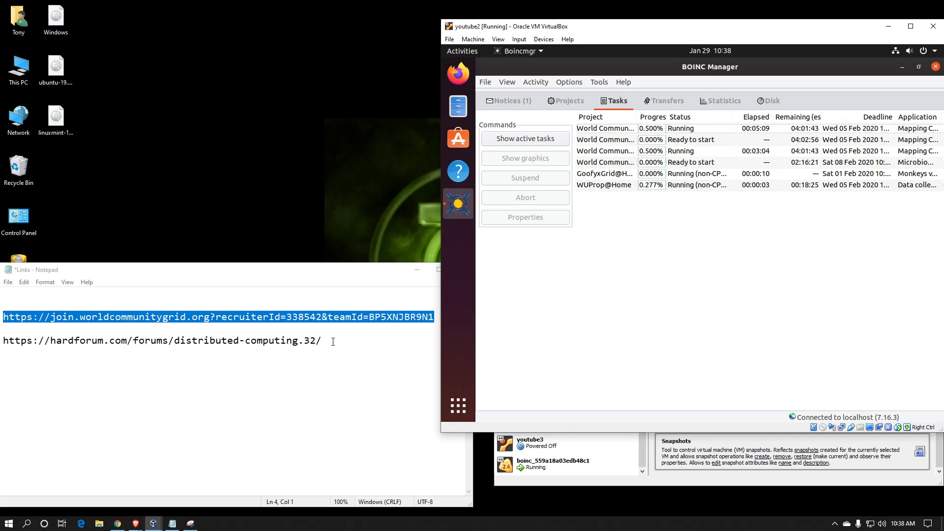
drag(322, 340, 13, 348)
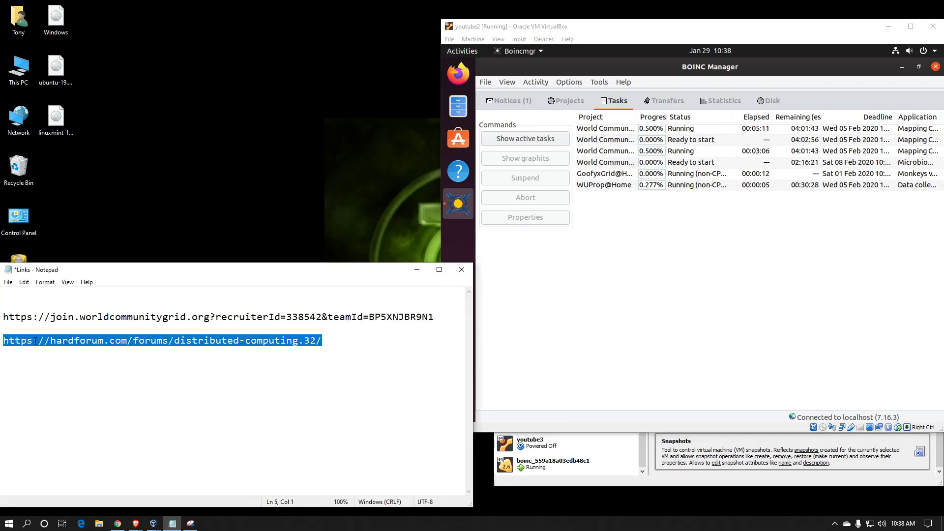